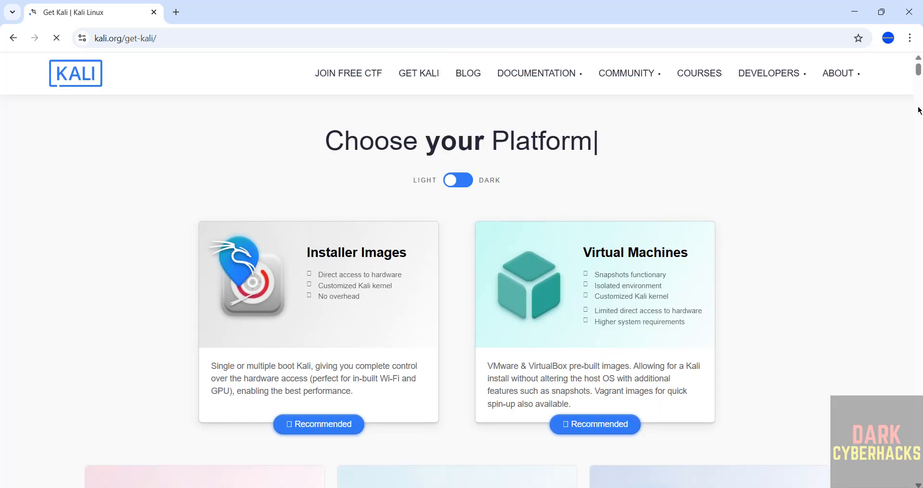
# Start downloading the recommended Kali Purple installer image from the Get Kali page and bring up the browser's download history
pyautogui.moveTo(919, 68); pyautogui.dragTo(919, 140)
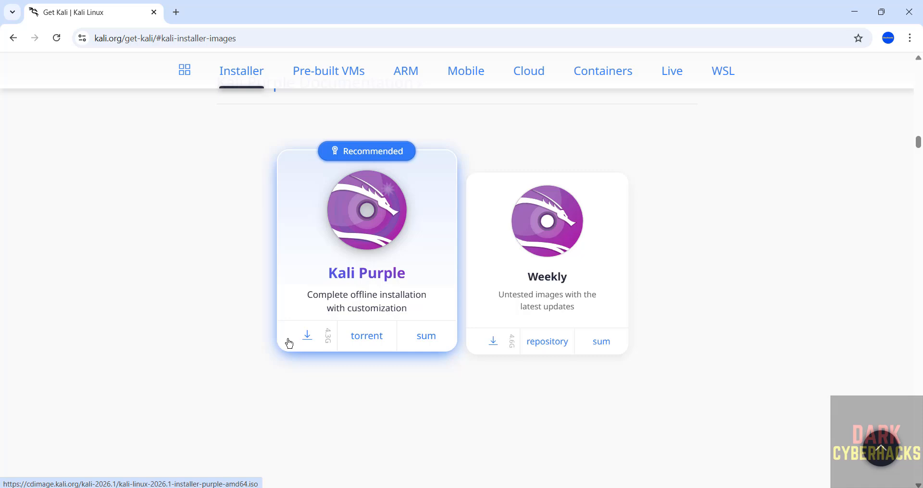
pyautogui.click(311, 343)
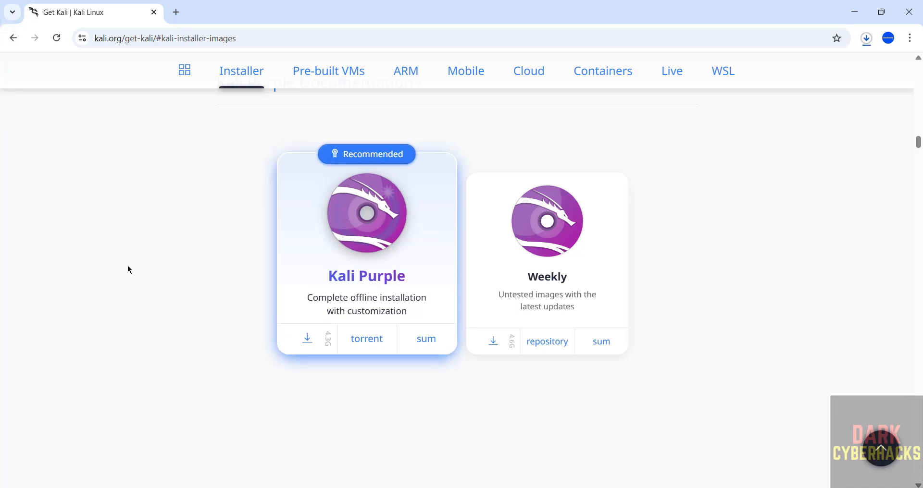
pyautogui.hotkey('ctrl', 'j')
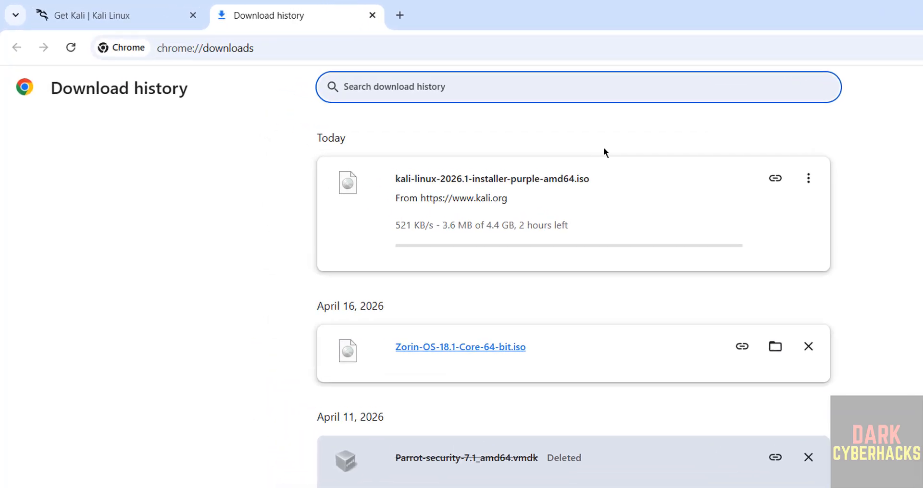
# Cancel the kali-linux-2026.1-installer-purple-amd64.iso download and remove its entry from the download history
pyautogui.click(808, 179)
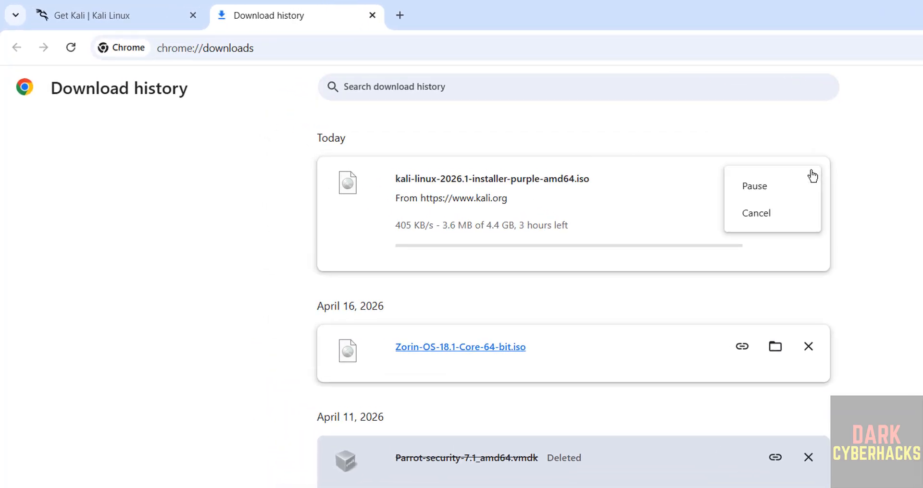
pyautogui.click(765, 213)
pyautogui.click(808, 179)
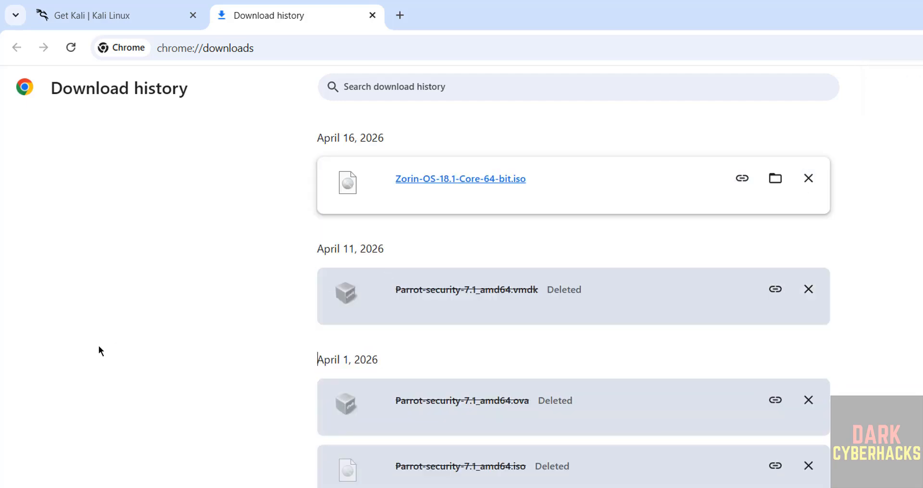
# Switch to VMware Workstation Pro and start creating a new virtual machine, continuing to the guest operating system installation page
pyautogui.press('super')
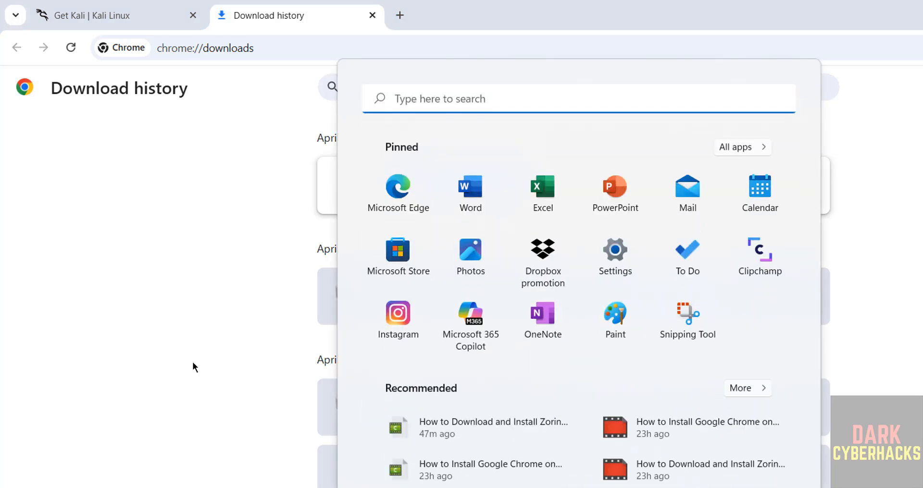
pyautogui.write('vm')
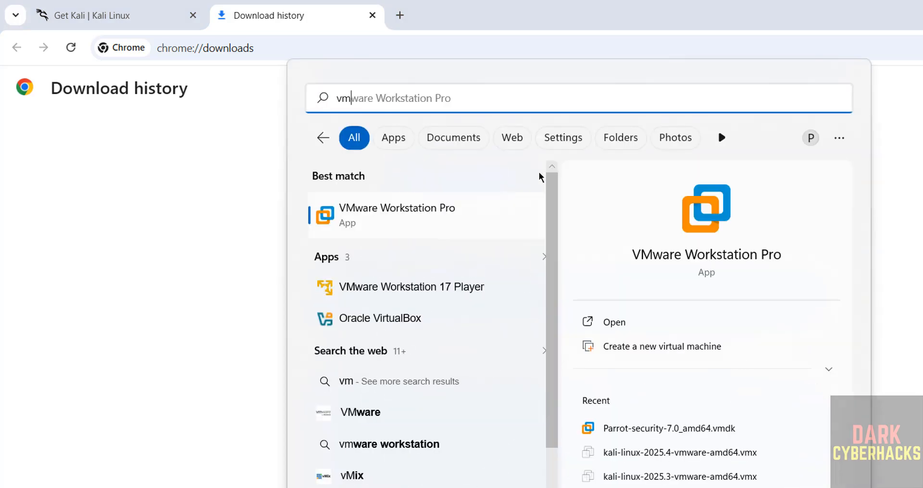
pyautogui.click(450, 215)
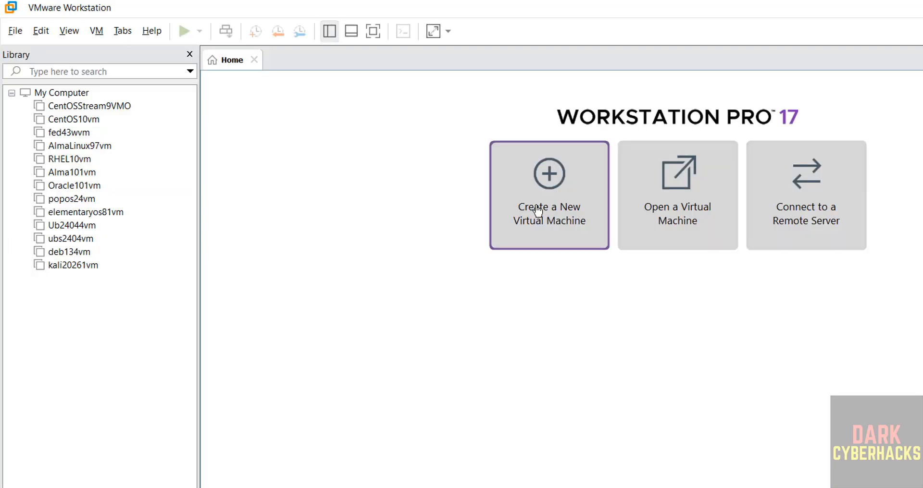
pyautogui.click(7, 39)
pyautogui.click(29, 51)
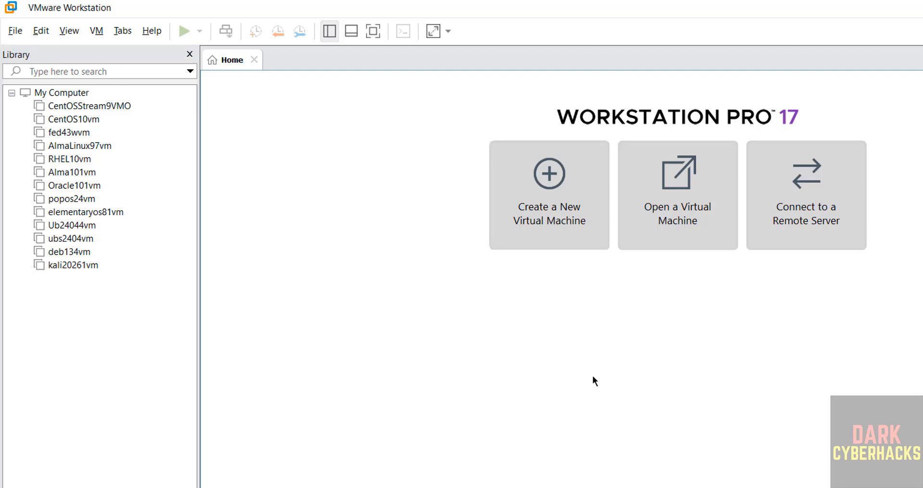
pyautogui.click(637, 452)
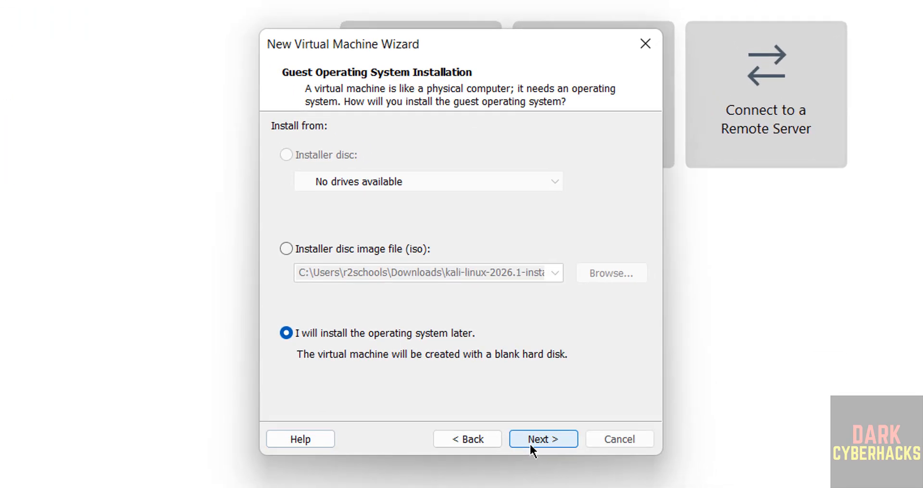
# Choose kali-linux-2026.1-installer-purple-amd64.iso from the Downloads folder as the installer disc image and continue to the guest system choice
pyautogui.click(310, 253)
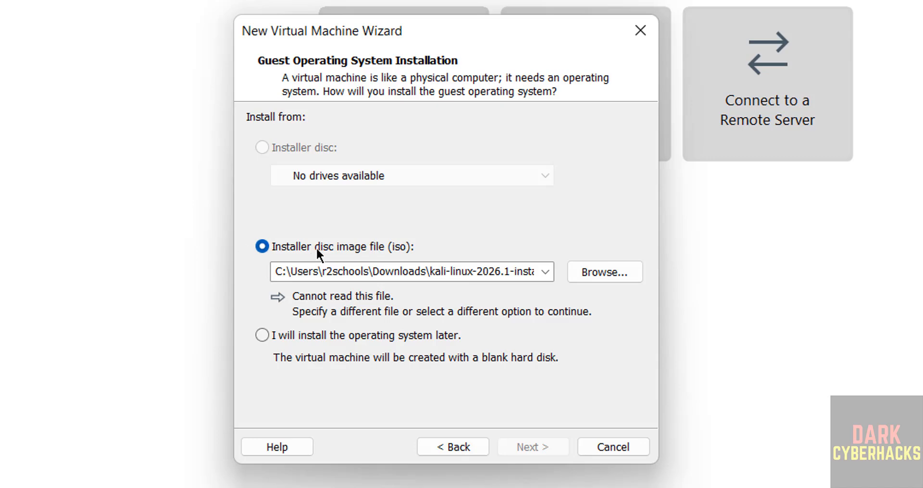
pyautogui.click(602, 273)
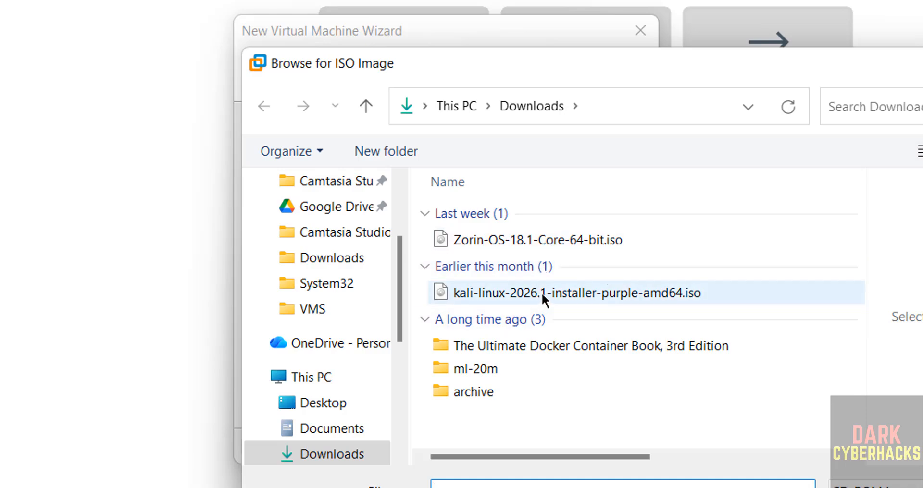
pyautogui.click(627, 291)
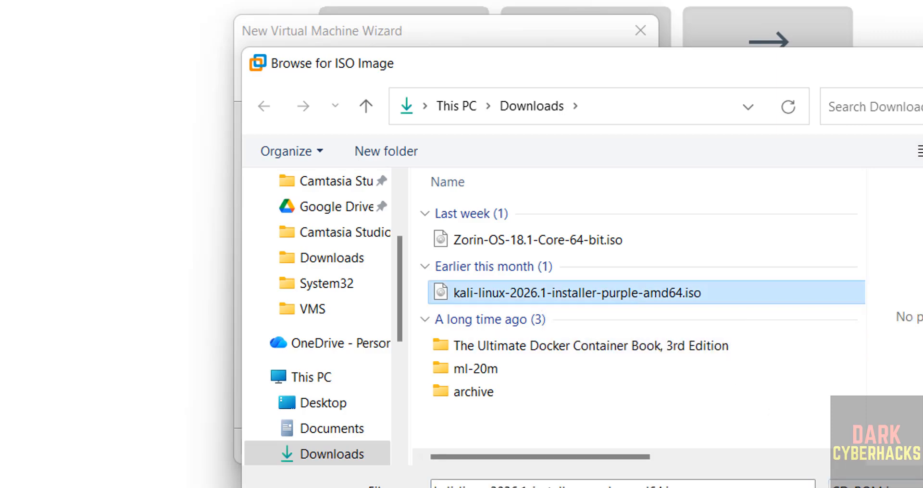
pyautogui.click(872, 487)
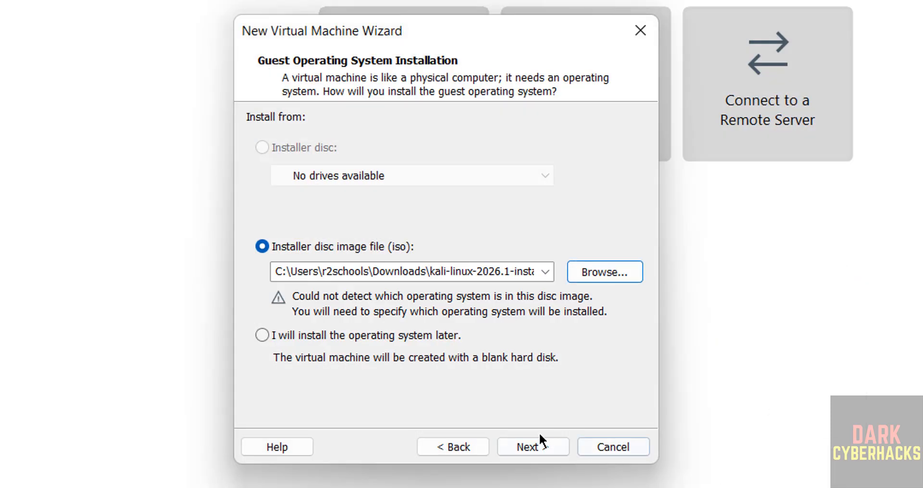
pyautogui.click(507, 445)
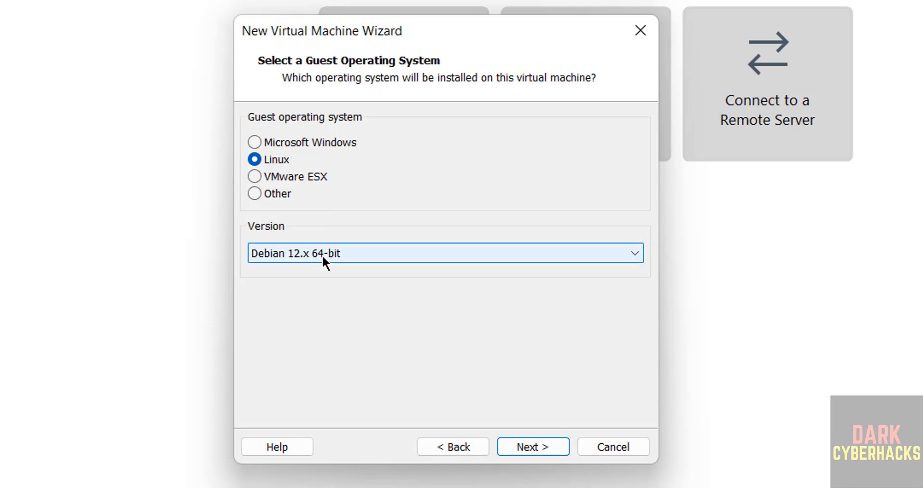
# Accept Linux with Debian 12.x 64-bit as the guest system and name the virtual machine kalip26vmo
pyautogui.click(529, 447)
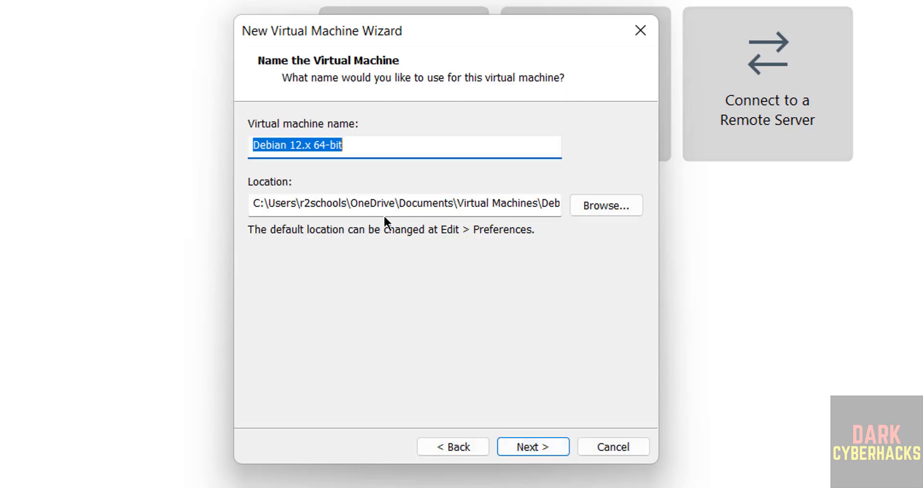
pyautogui.write('k')
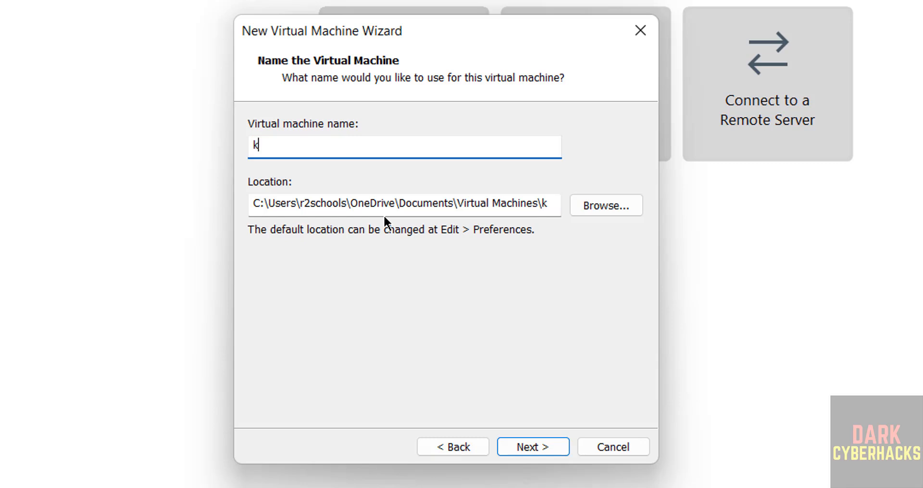
pyautogui.write('alip26vmo')
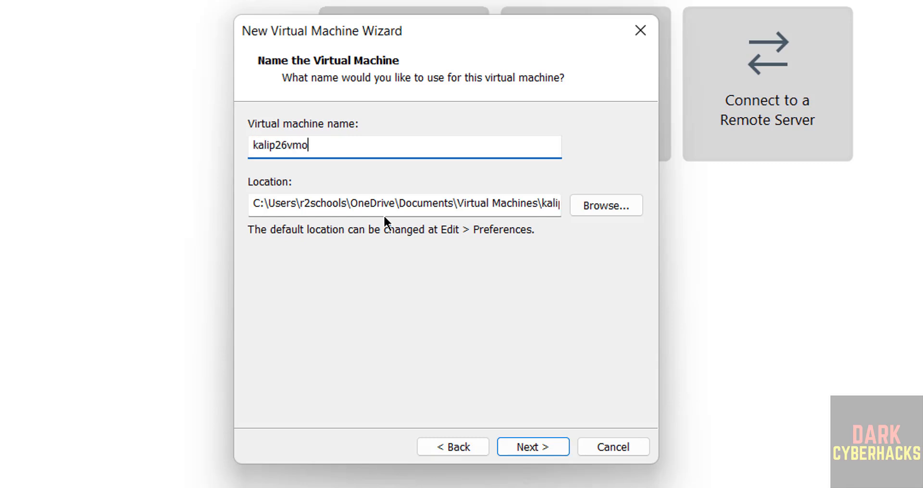
# Create a folder named kalip26vmo inside VMS on the One Touch (E:) drive and use it as the virtual machine's location
pyautogui.hotkey('ctrl', 'a')
pyautogui.hotkey('ctrl', 'c')
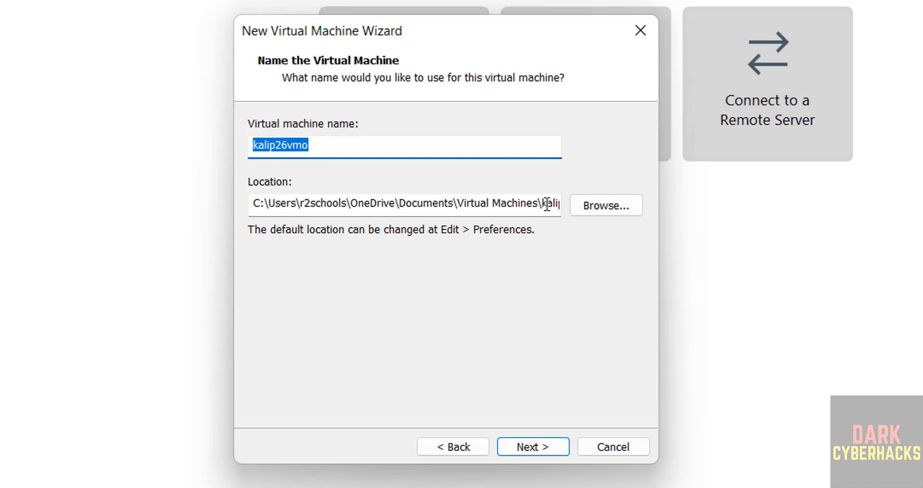
pyautogui.click(592, 207)
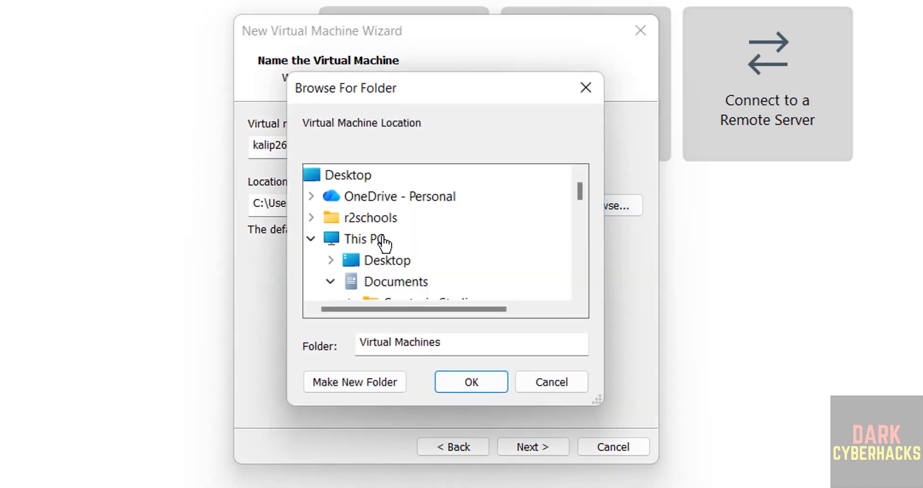
pyautogui.click(330, 282)
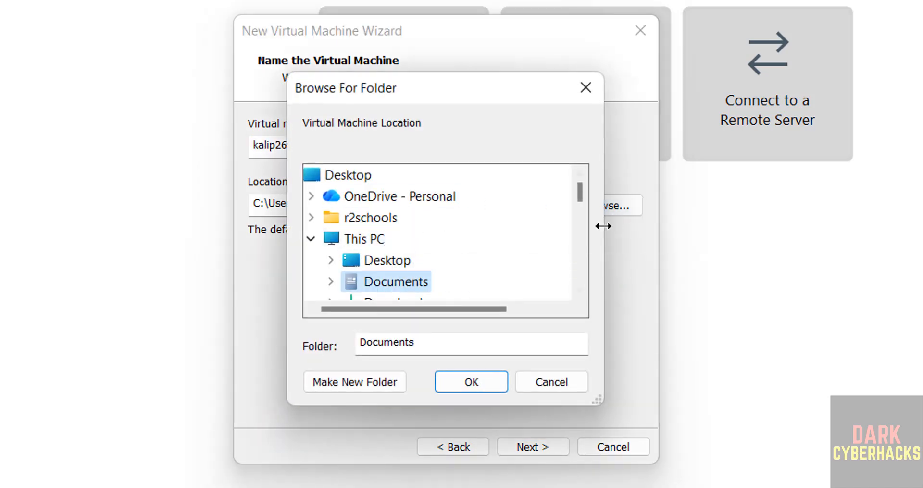
pyautogui.click(578, 241)
pyautogui.click(578, 241)
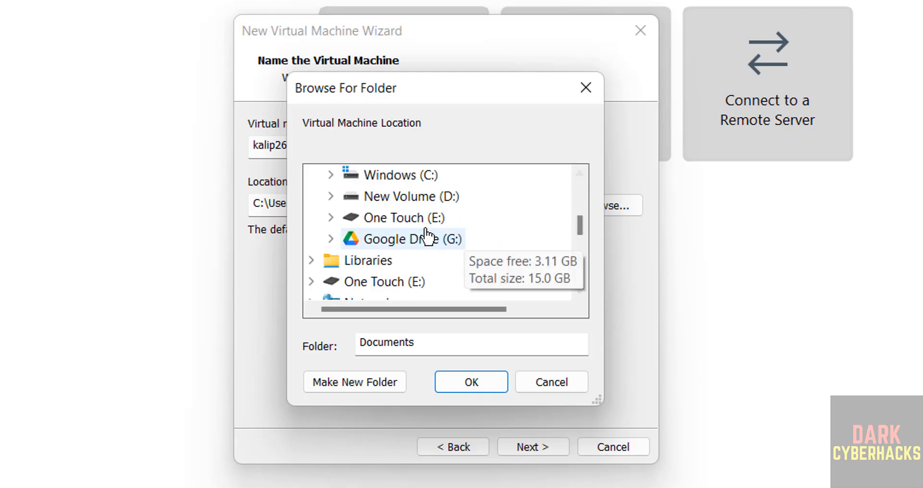
pyautogui.doubleClick(399, 219)
pyautogui.scroll(-4, 581, 281)
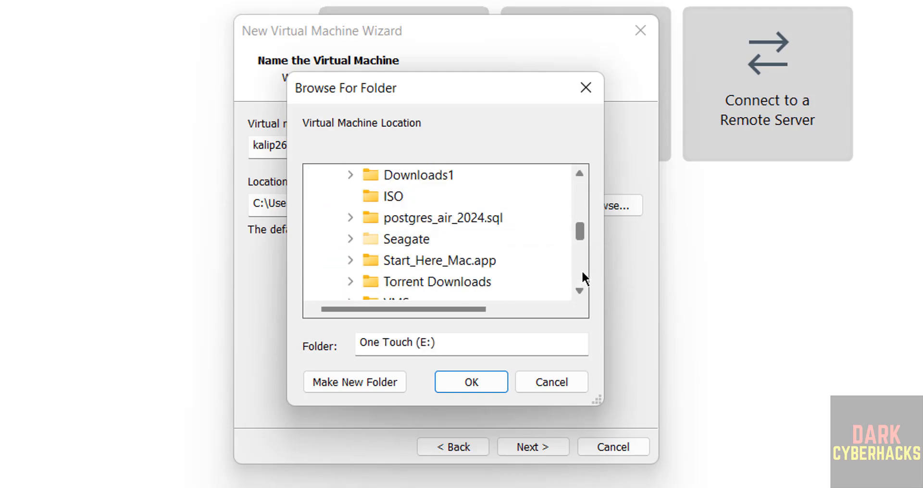
pyautogui.doubleClick(391, 201)
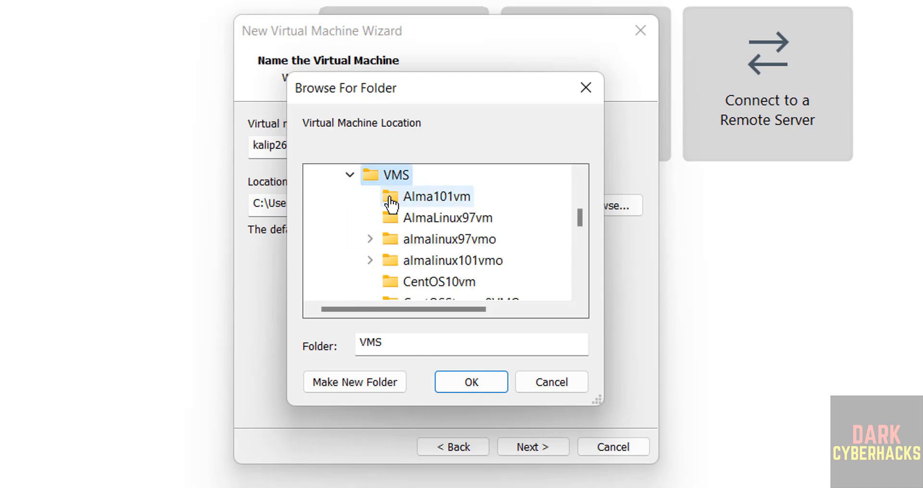
pyautogui.click(352, 379)
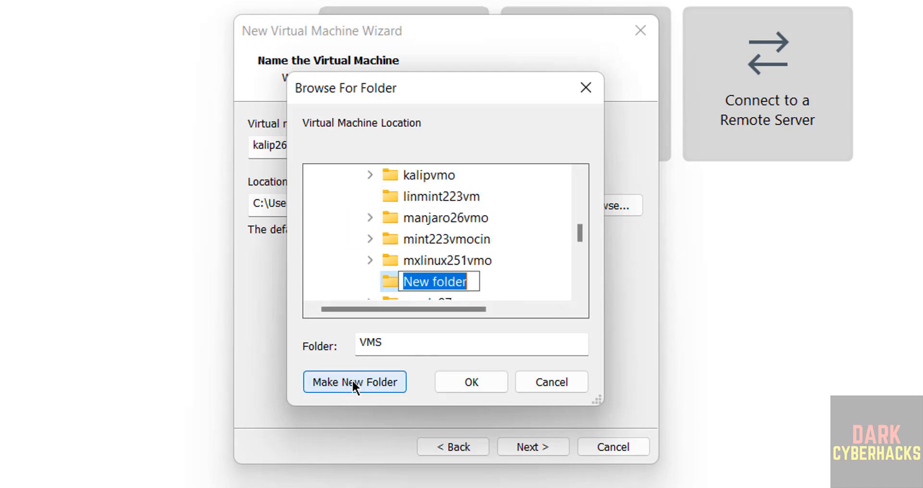
pyautogui.hotkey('ctrl', 'v')
pyautogui.press('Return')
pyautogui.press('Return')
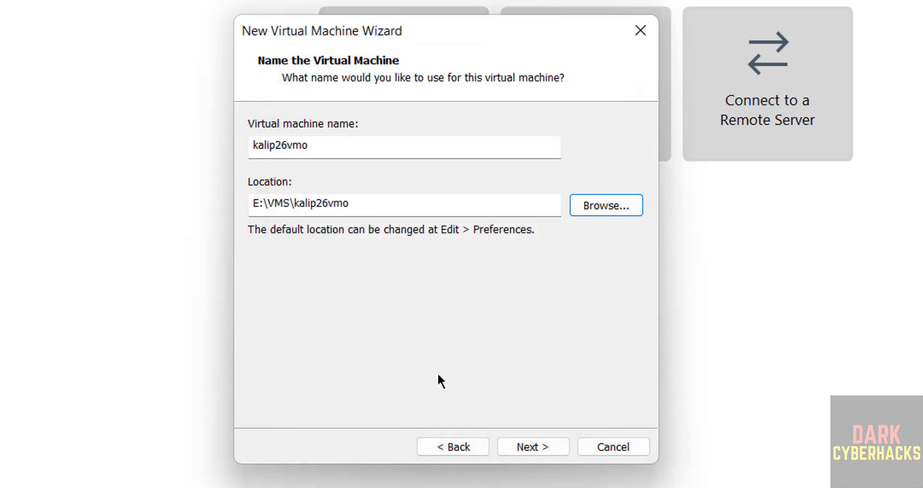
pyautogui.click(515, 446)
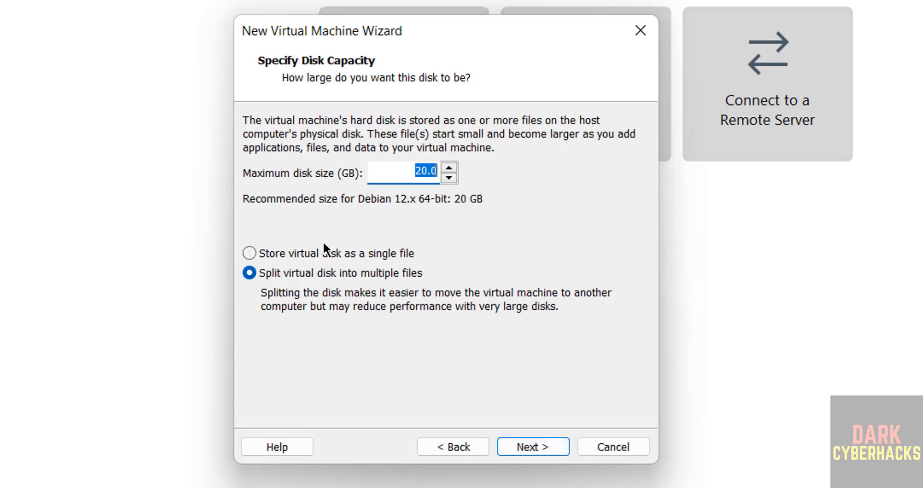
# Store the virtual disk as a single file with a maximum size of 50 GB
pyautogui.click(315, 254)
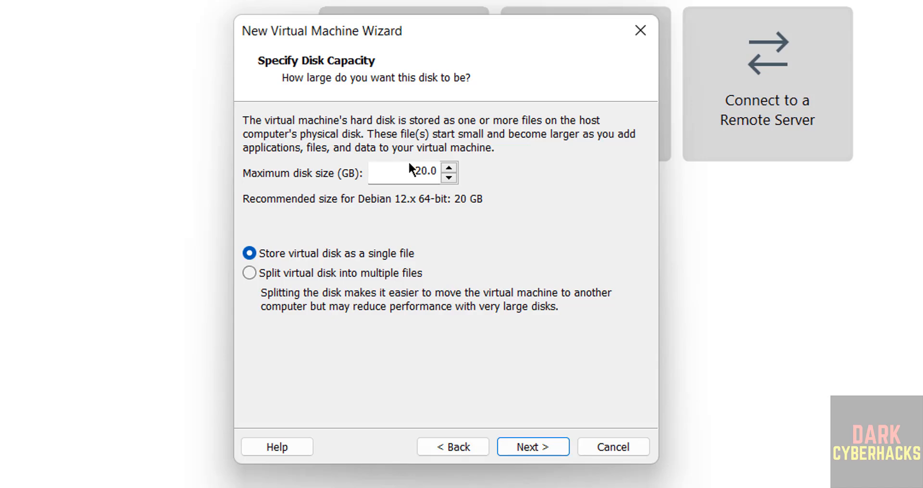
pyautogui.moveTo(408, 166); pyautogui.dragTo(501, 196)
pyautogui.write('50')
pyautogui.click(546, 443)
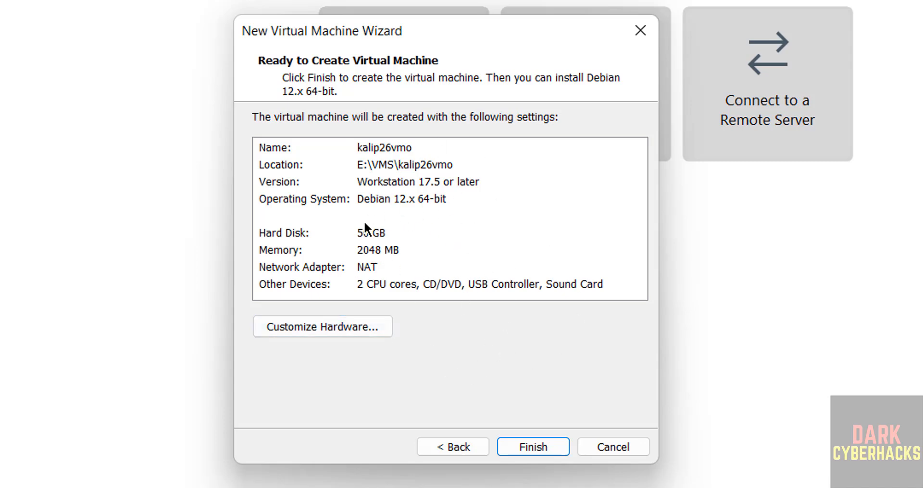
# Customize the hardware to give the virtual machine 4 GB of memory and finish creating it
pyautogui.click(290, 253)
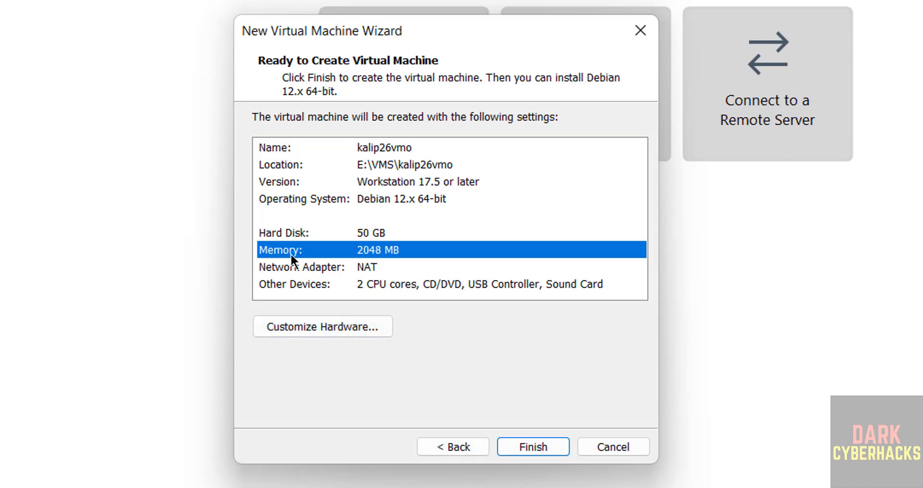
pyautogui.click(337, 329)
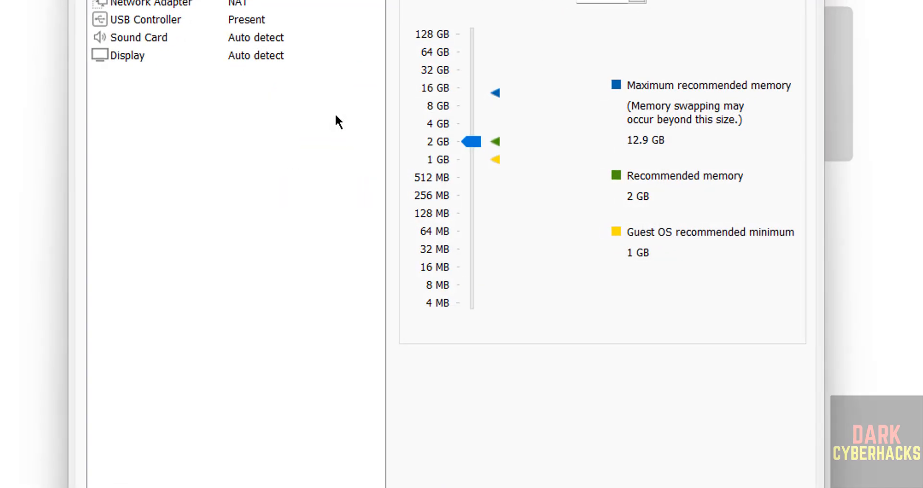
pyautogui.click(458, 123)
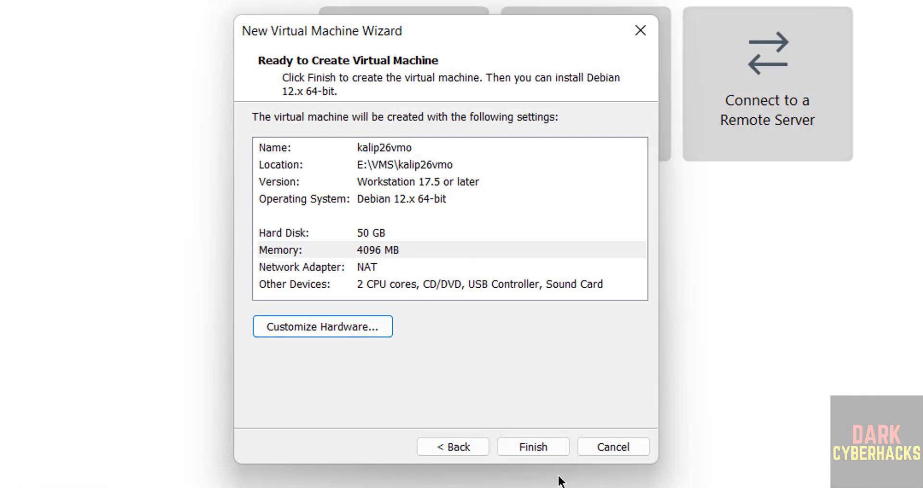
pyautogui.click(508, 447)
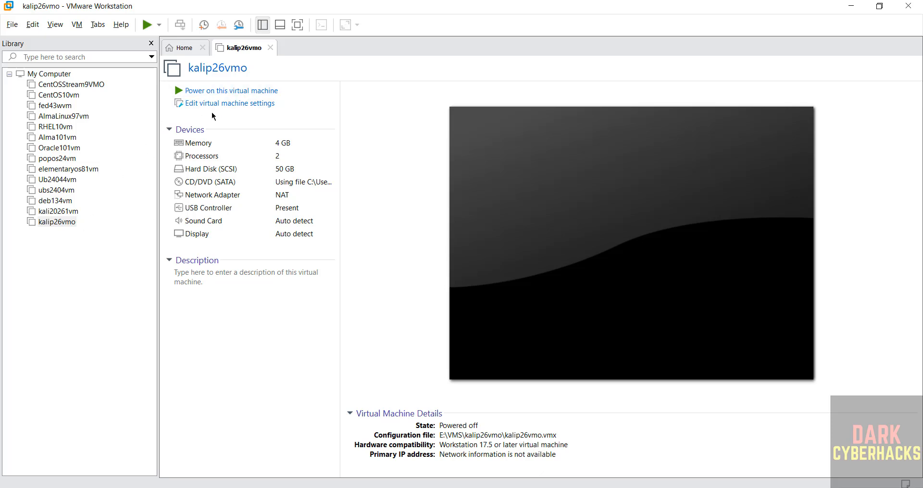
pyautogui.rightClick(60, 222)
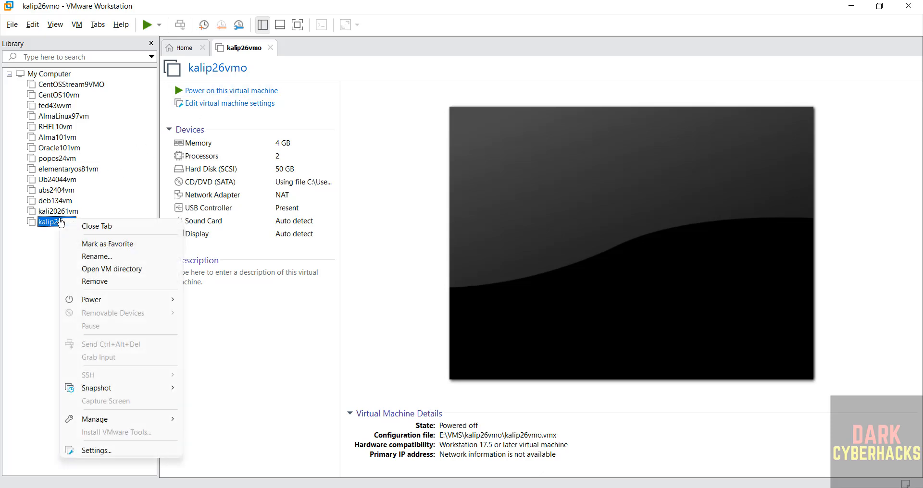
pyautogui.click(166, 5)
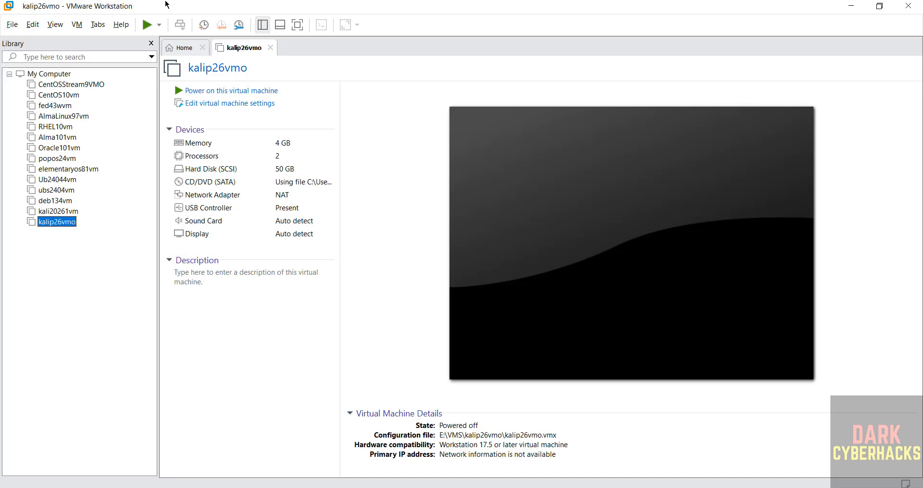
# Power on the kalip26vmo virtual machine and start the Graphical install from the Kali Linux installer menu
pyautogui.click(237, 305)
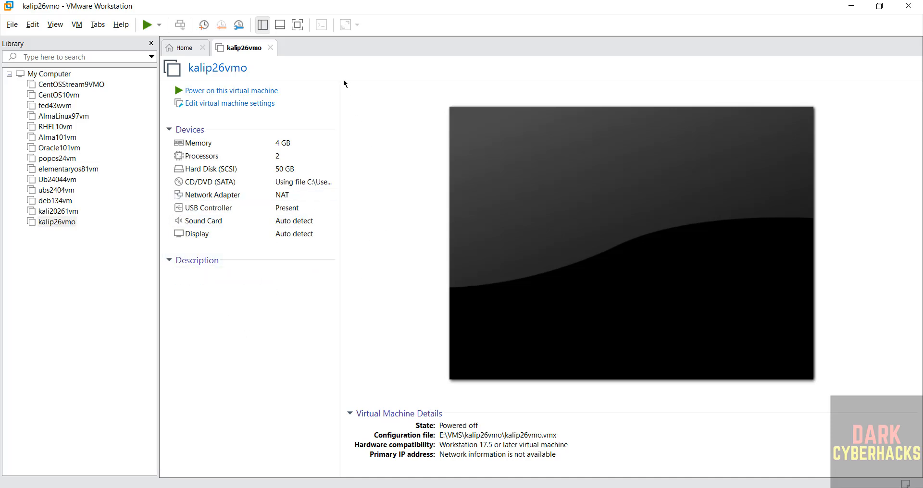
pyautogui.click(236, 90)
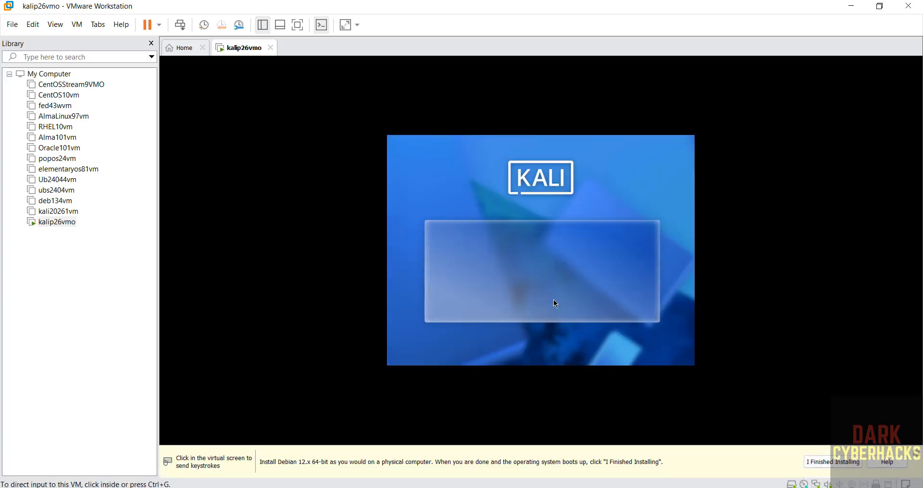
pyautogui.click(554, 300)
pyautogui.press('Down')
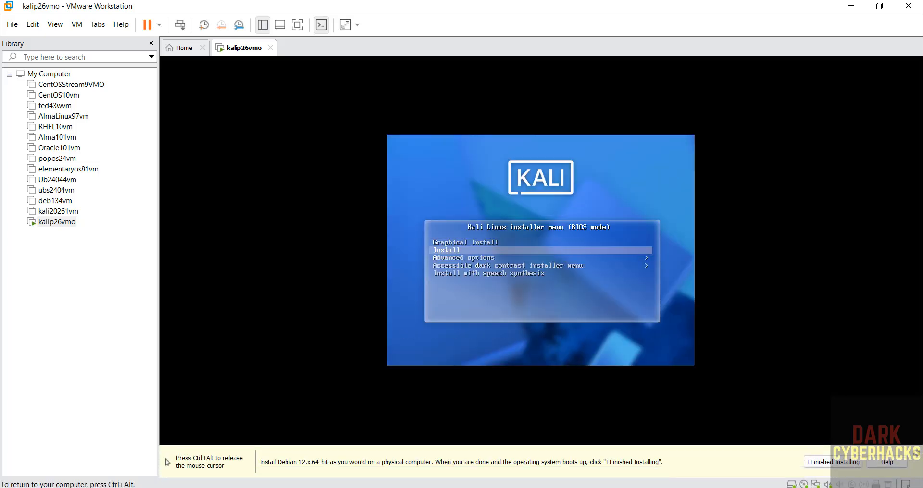
pyautogui.press('Up')
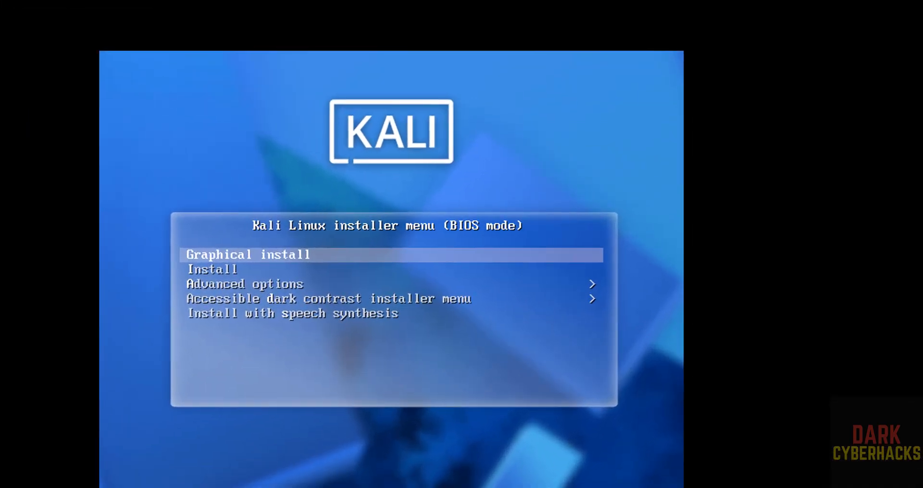
pyautogui.press('Return')
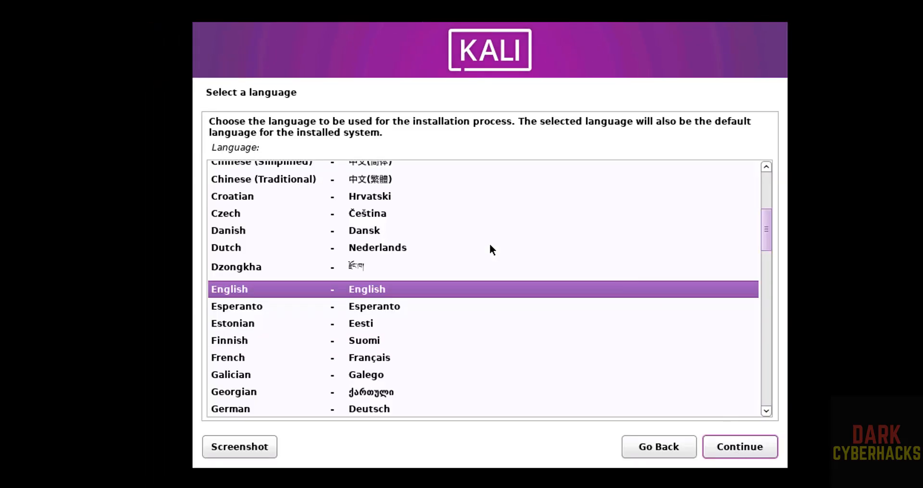
# Accept English as the installation language, United States as the location and American English as the keymap
pyautogui.click(737, 450)
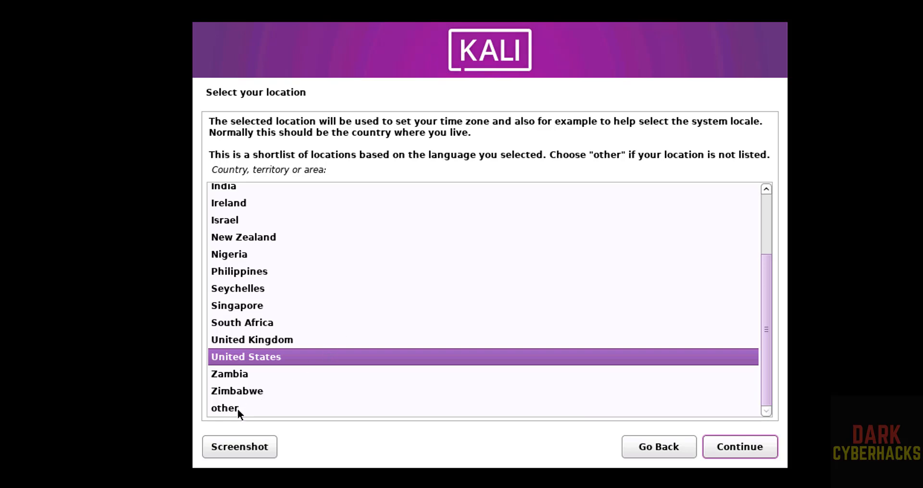
pyautogui.click(729, 445)
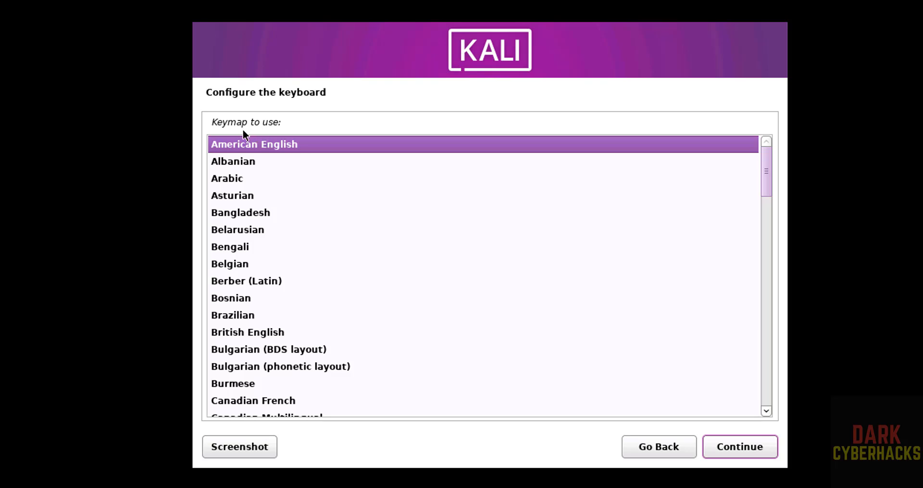
pyautogui.click(723, 440)
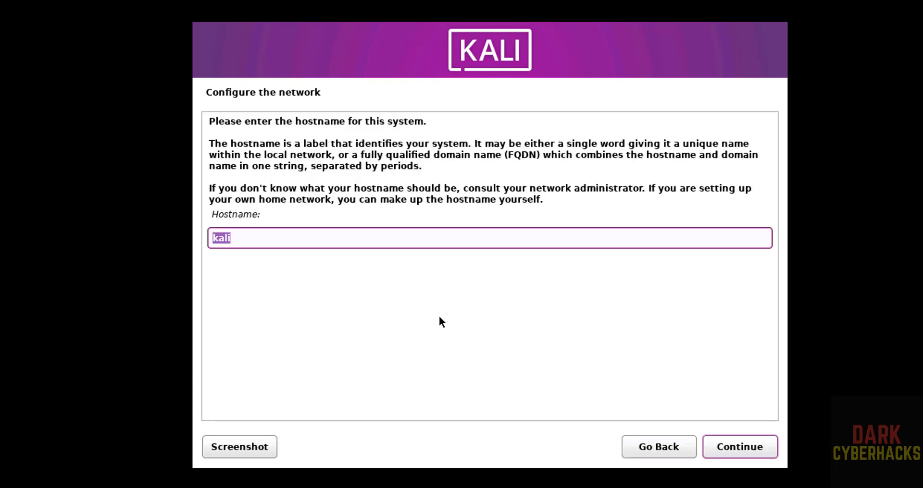
# Set the system's hostname to kali26pvm and leave the domain name blank
pyautogui.click(256, 244)
pyautogui.write('26pvm')
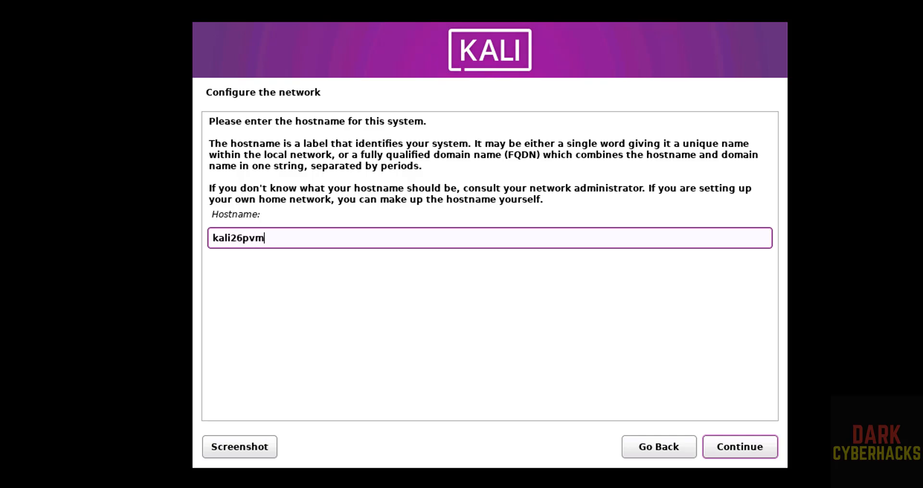
pyautogui.click(733, 447)
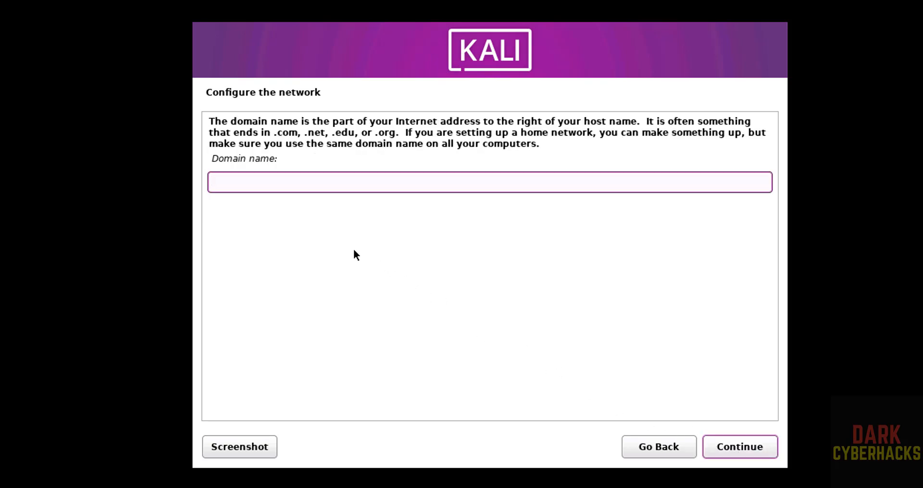
pyautogui.click(769, 441)
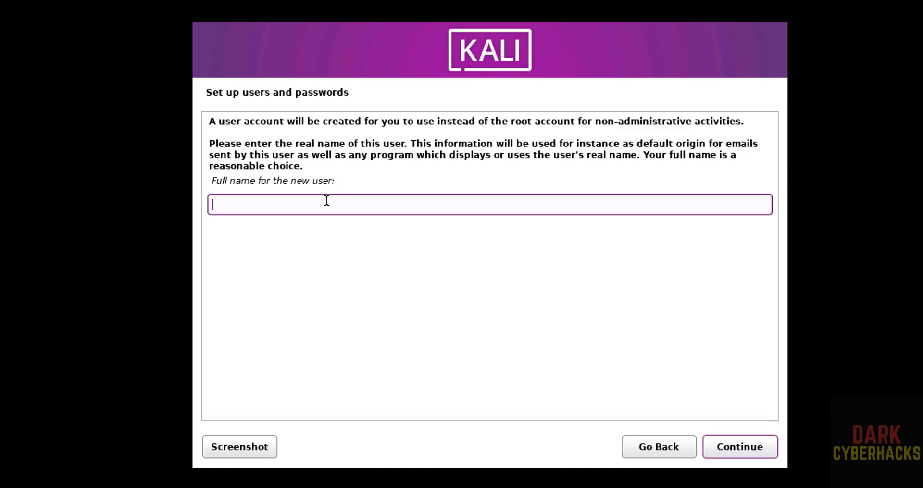
# Enter r2schools as the new user's full name and accept r2schools as the account username
pyautogui.write('r2schools')
pyautogui.click(726, 448)
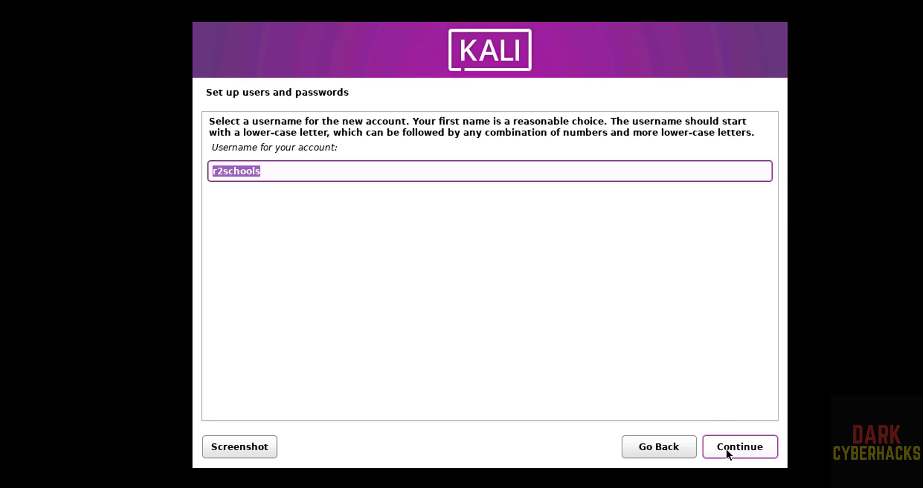
pyautogui.click(303, 171)
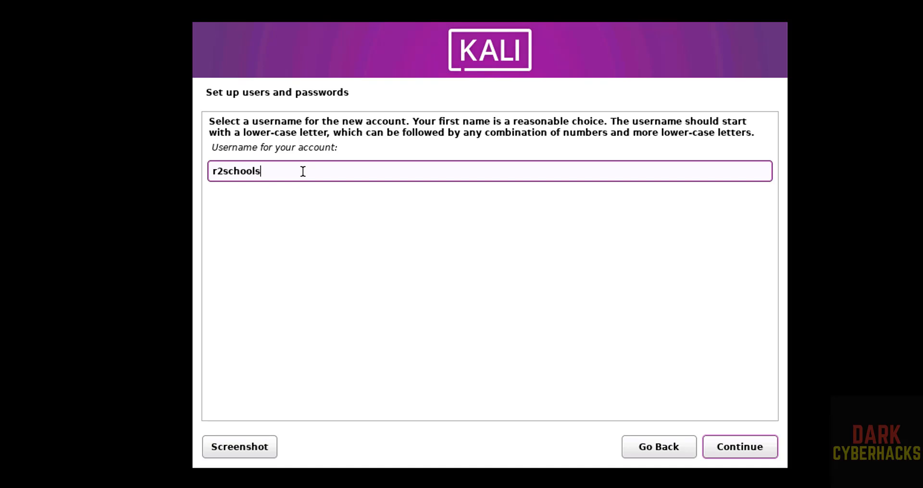
pyautogui.click(728, 448)
# Enter the new user's password, repeat it for verification, and accept the Eastern time zone
pyautogui.write('kali')
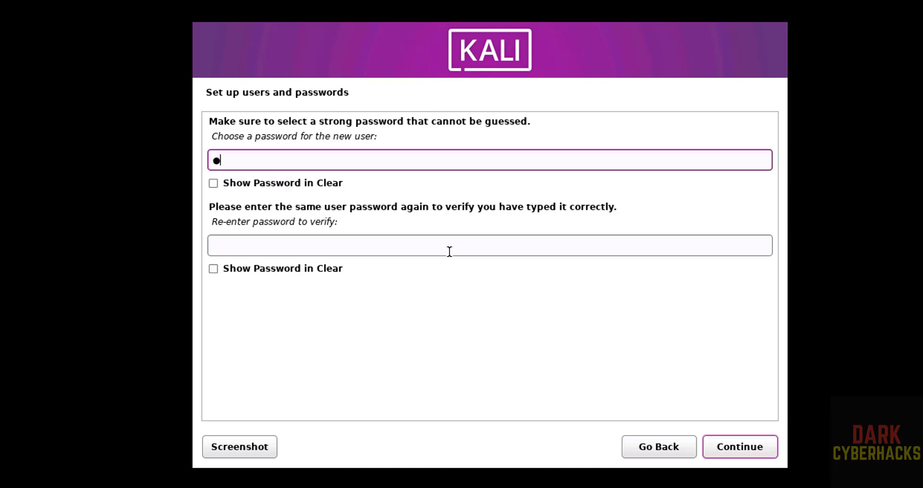
pyautogui.write('12345')
pyautogui.press('Tab')
pyautogui.press('Tab')
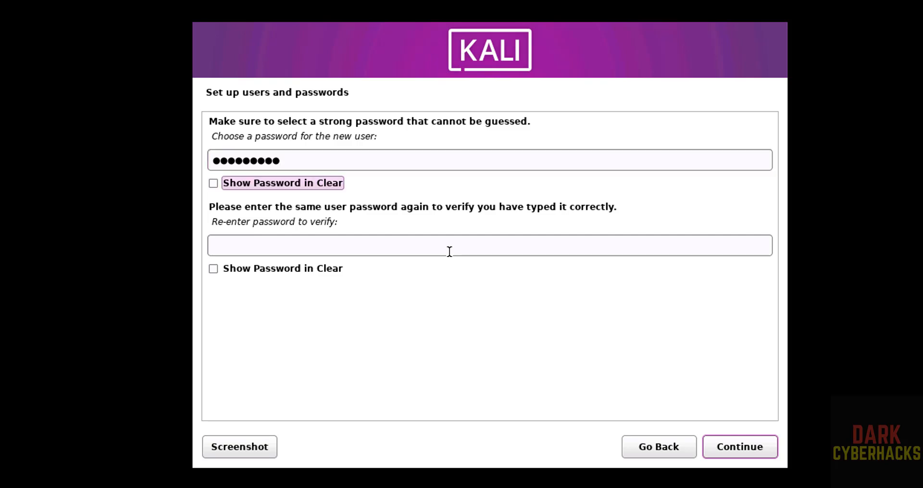
pyautogui.write('kali')
pyautogui.press('BackSpace')
pyautogui.press('BackSpace')
pyautogui.press('BackSpace')
pyautogui.press('BackSpace')
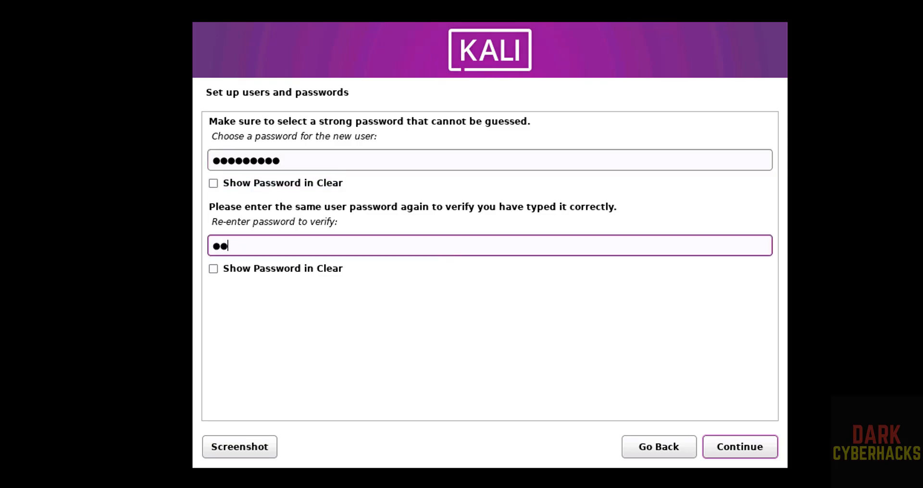
pyautogui.write('kali12345')
pyautogui.click(734, 441)
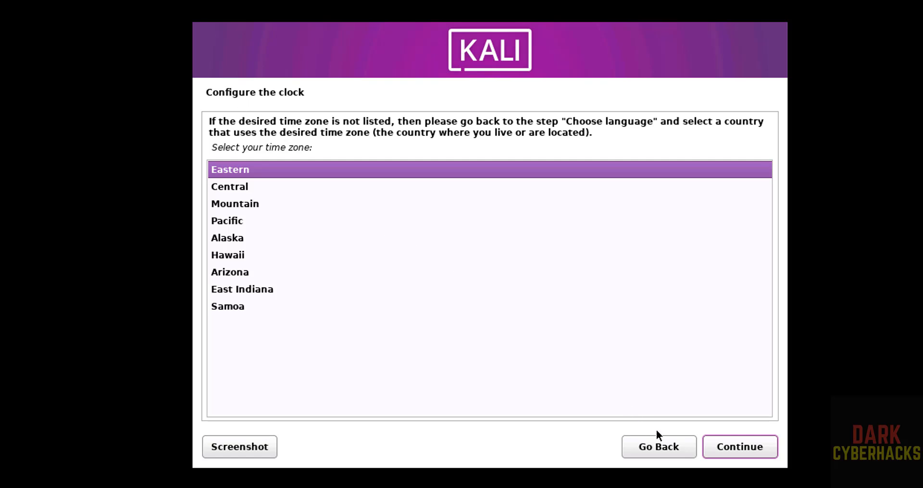
pyautogui.click(711, 445)
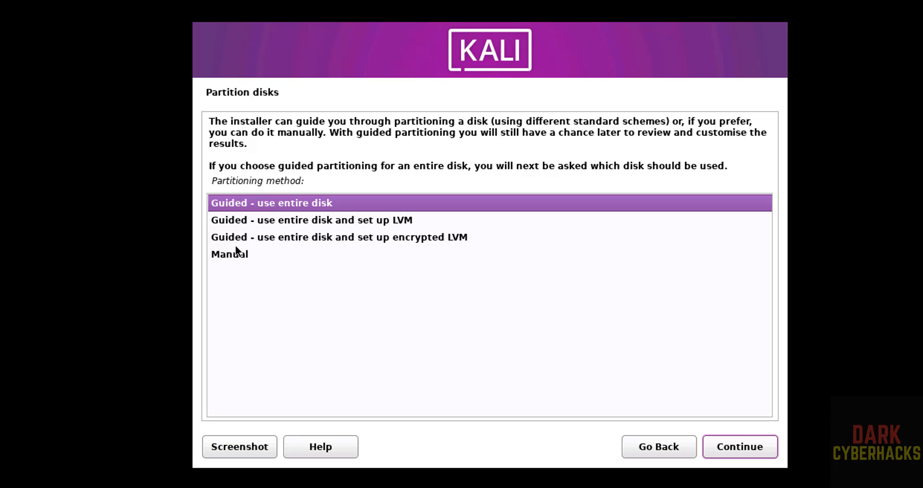
# Partition the entire VMware virtual disk (sda) with the guided method, keeping all files in one partition
pyautogui.click(741, 447)
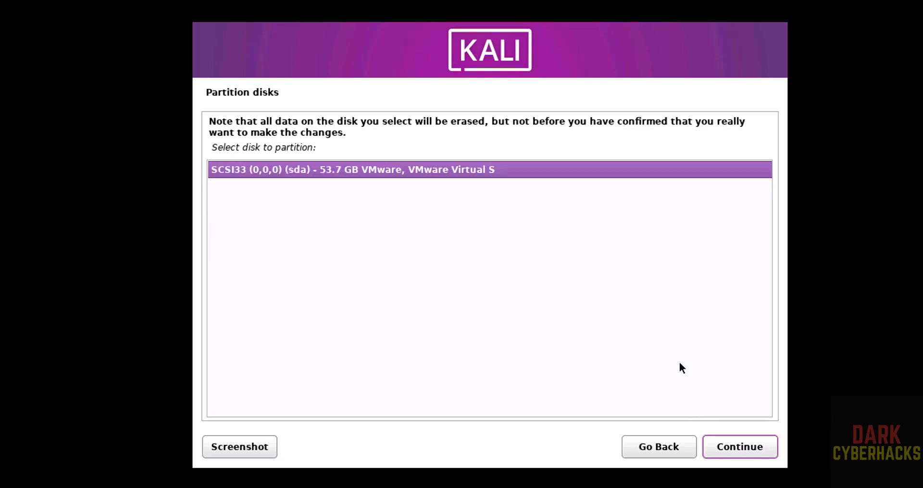
pyautogui.click(716, 447)
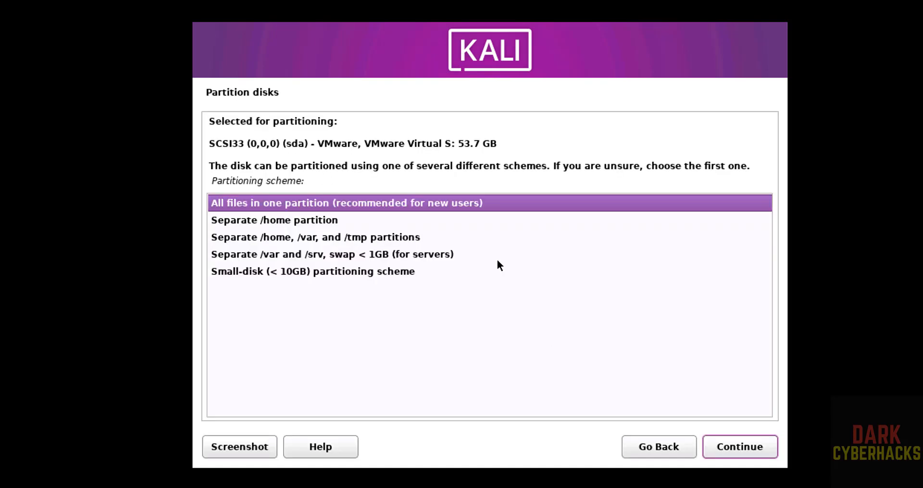
pyautogui.click(720, 448)
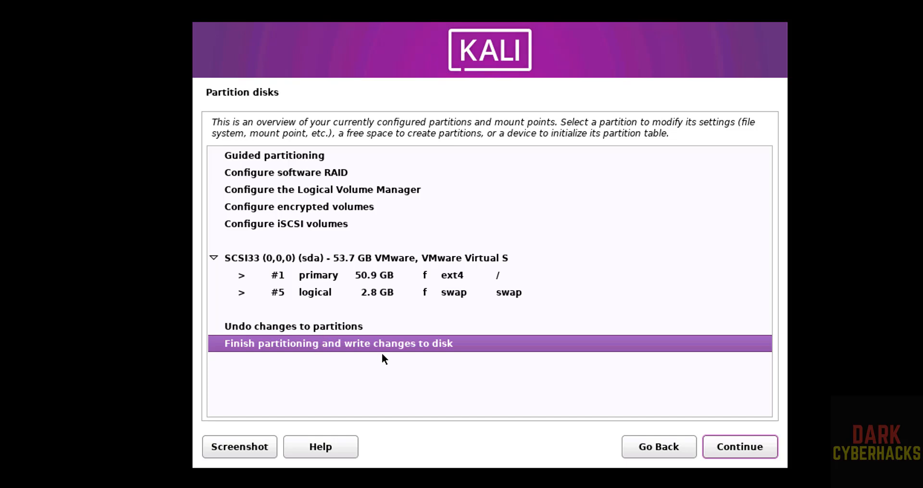
# Write the partition changes to disk and install the default software selection with the Xfce desktop and all defensive tools
pyautogui.click(720, 445)
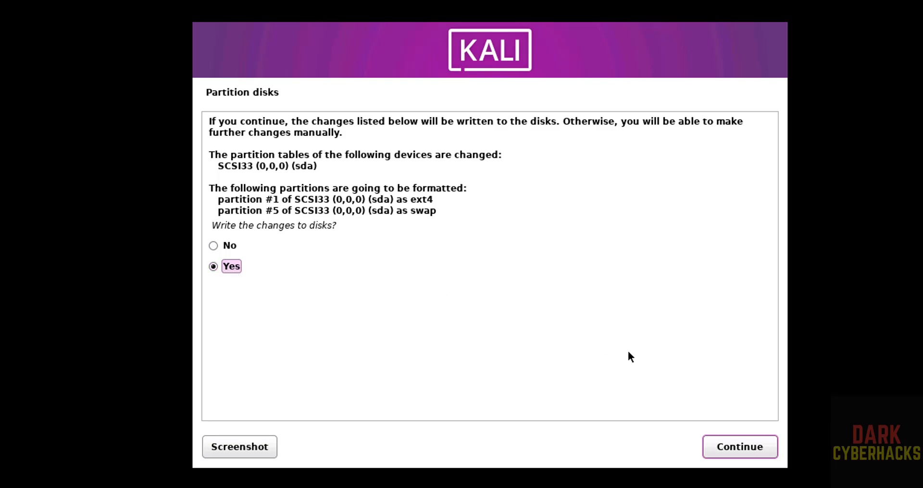
pyautogui.click(713, 446)
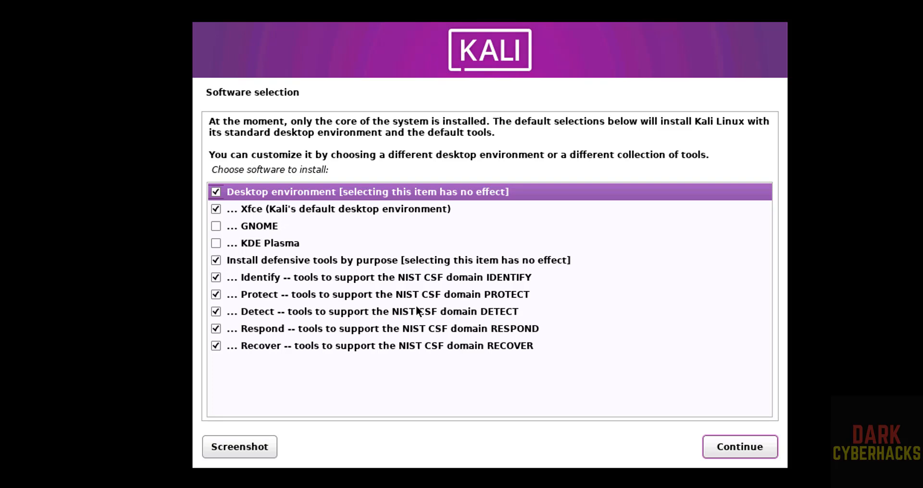
pyautogui.click(736, 446)
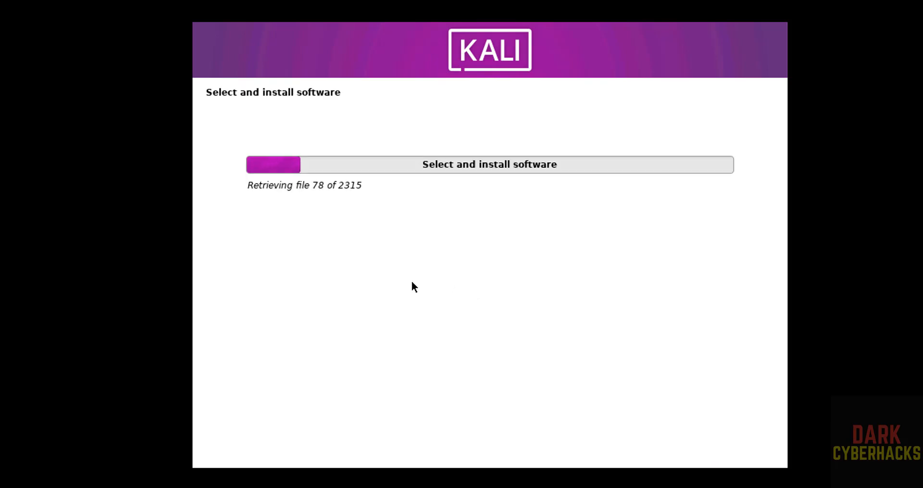